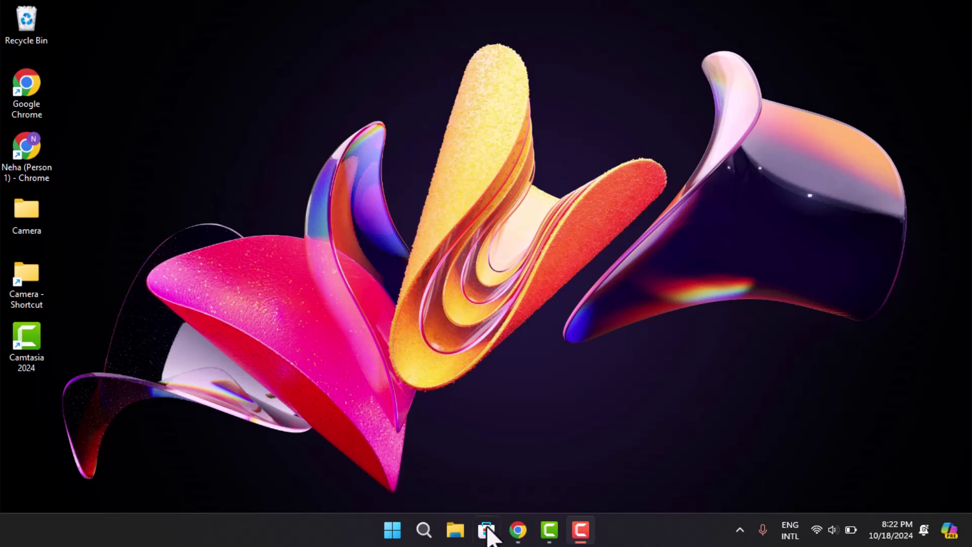
# - Launch Google Chrome from the taskbar to a fresh new tab
pyautogui.click(518, 530)
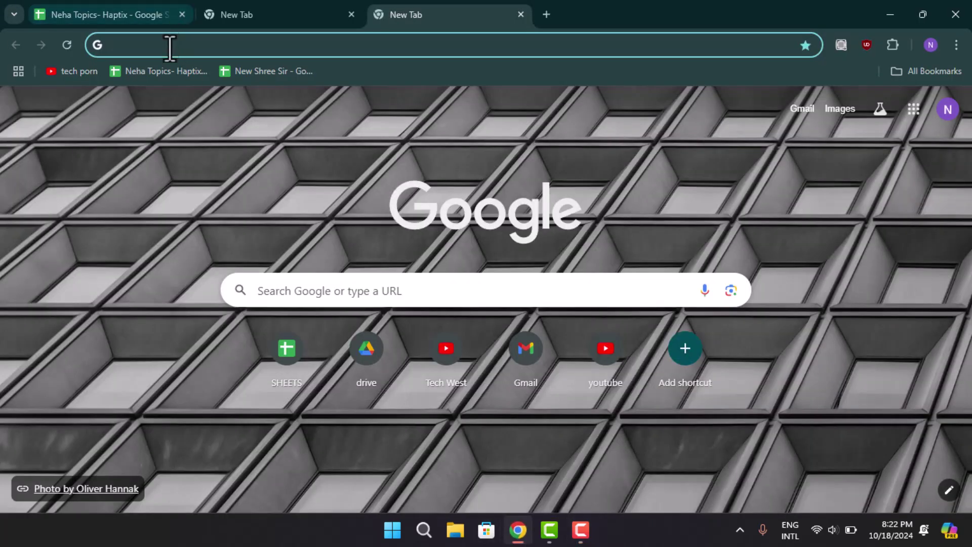
# - Go to drive.google.com from the address bar suggestion to load My Drive
pyautogui.click(184, 44)
pyautogui.write('d')
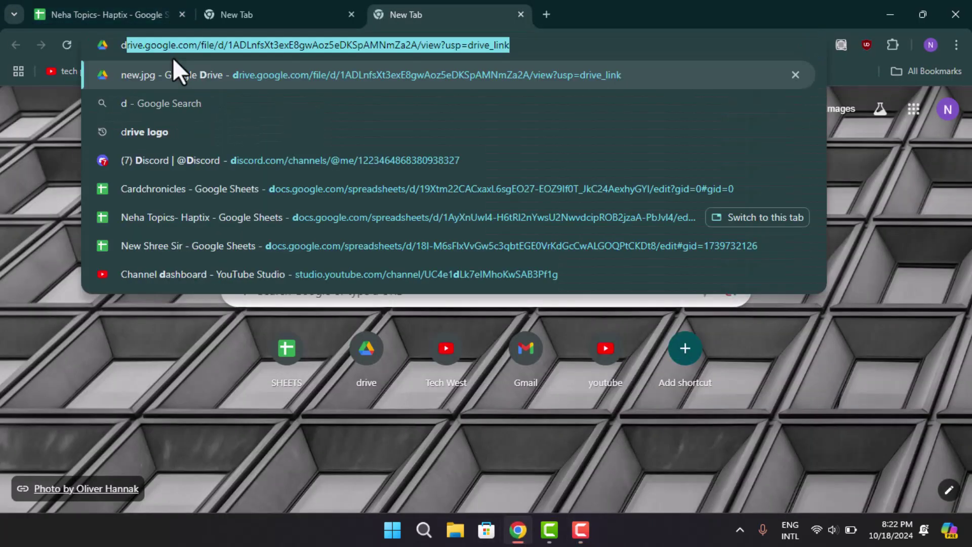
pyautogui.click(367, 350)
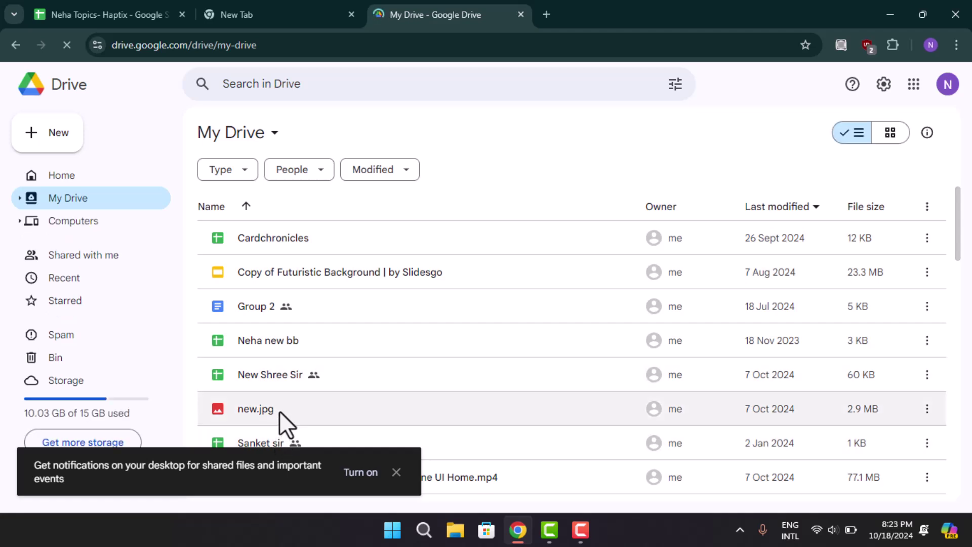
# - Filter My Drive by Type to 'Photos & images', leaving only new.jpg
pyautogui.click(608, 414)
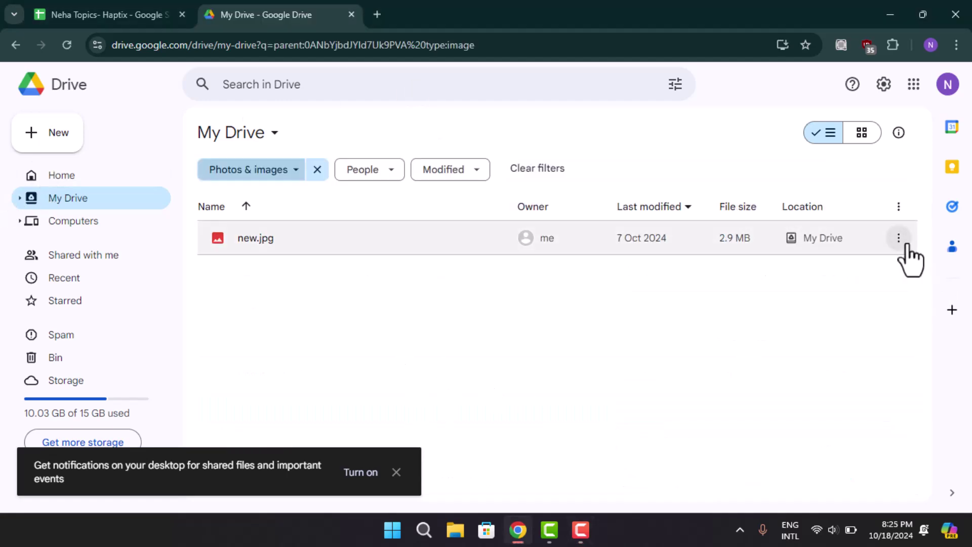
# - Download new.jpg (2.9 MB) from its row menu and open it from Chrome's download history
pyautogui.click(901, 239)
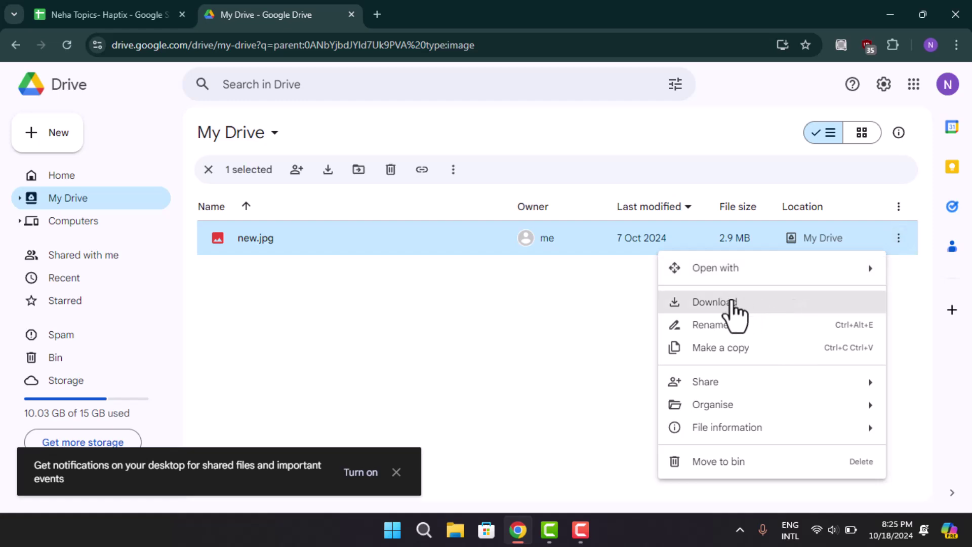
pyautogui.click(715, 301)
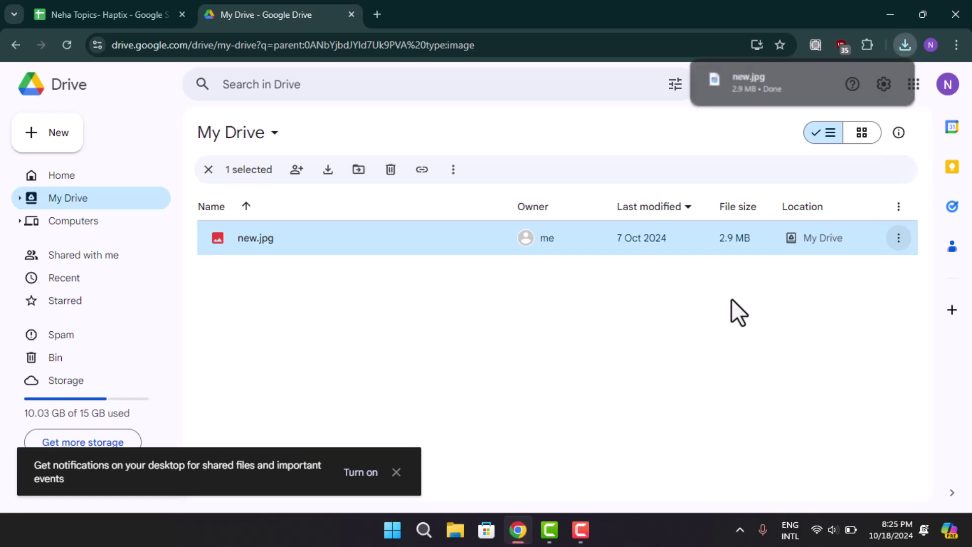
pyautogui.click(903, 45)
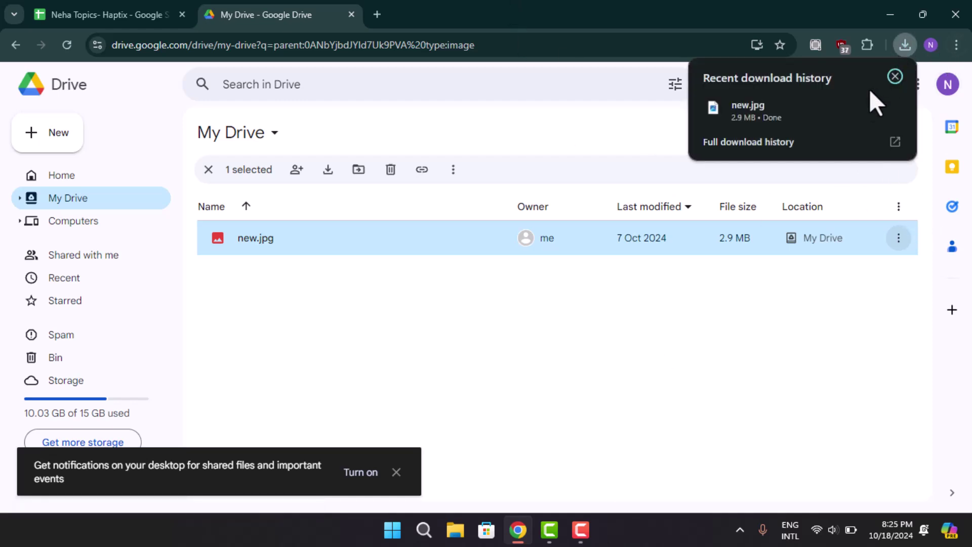
pyautogui.click(800, 112)
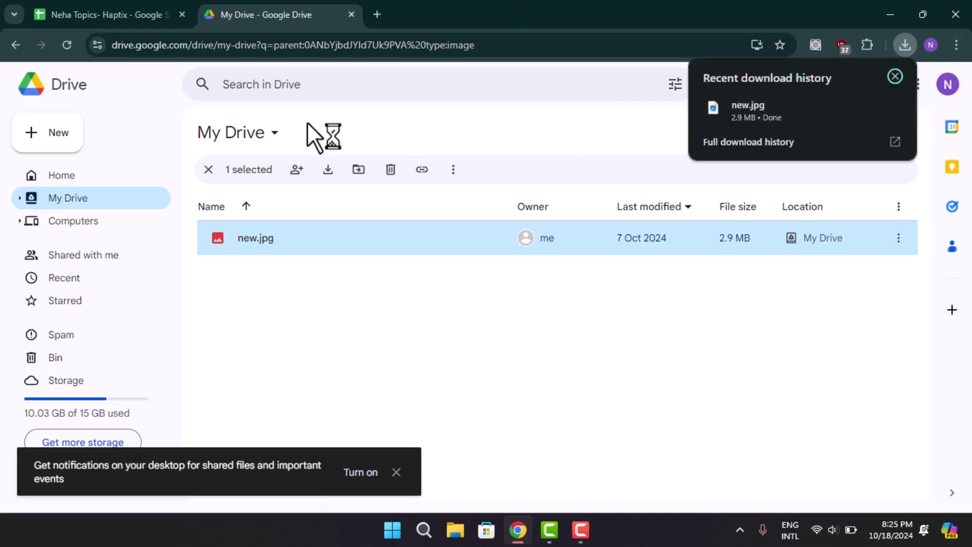